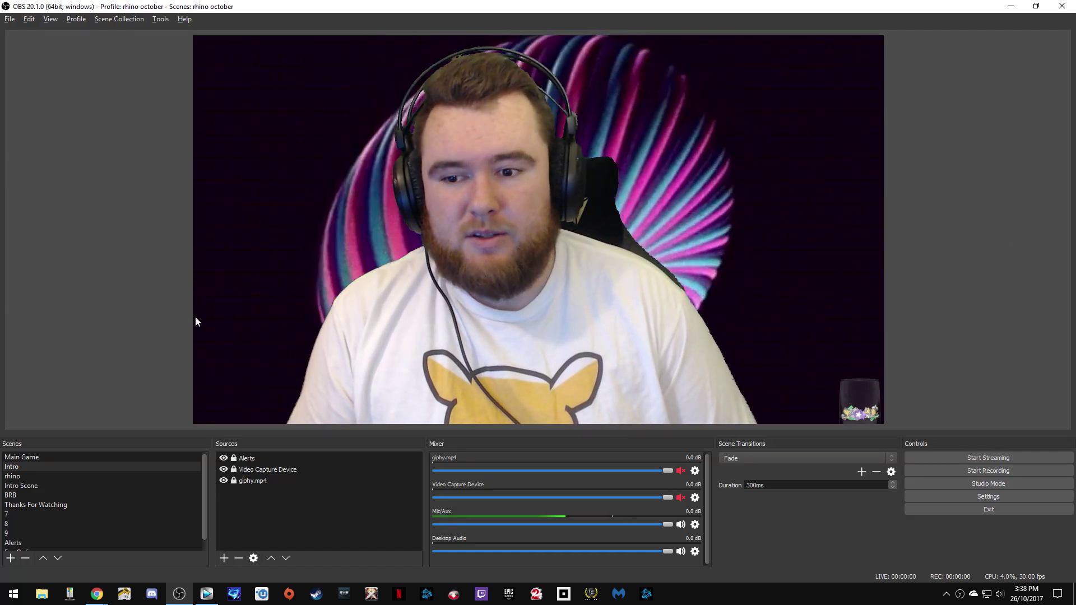
Open the Video Capture Device's filters to view its Chroma Key, then close the window
{"action": "left_click", "coordinate": [250, 482]}
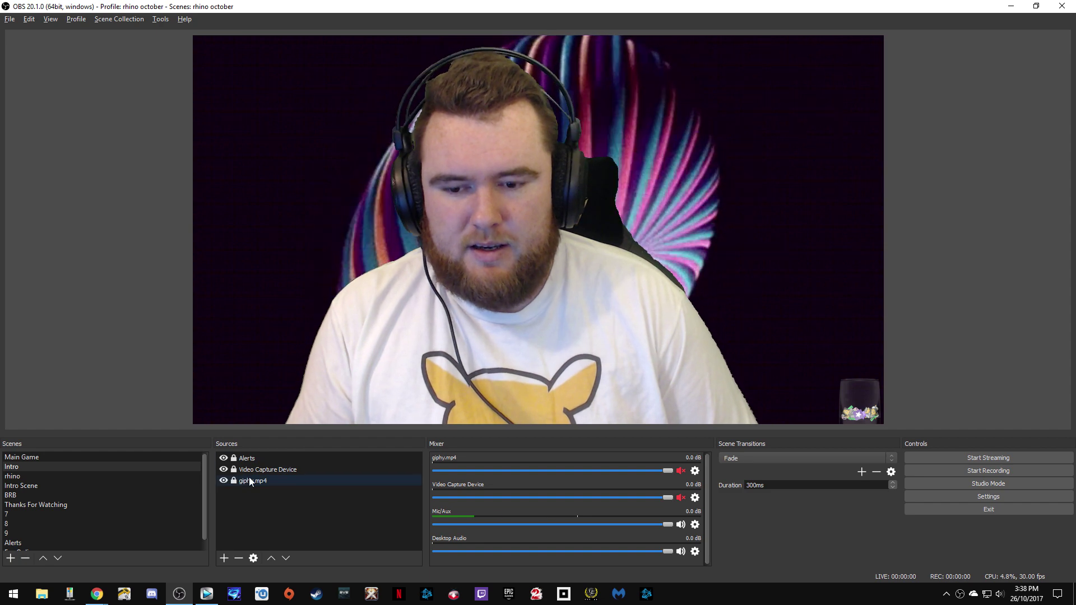
{"action": "left_click", "coordinate": [257, 470]}
{"action": "right_click", "coordinate": [260, 469]}
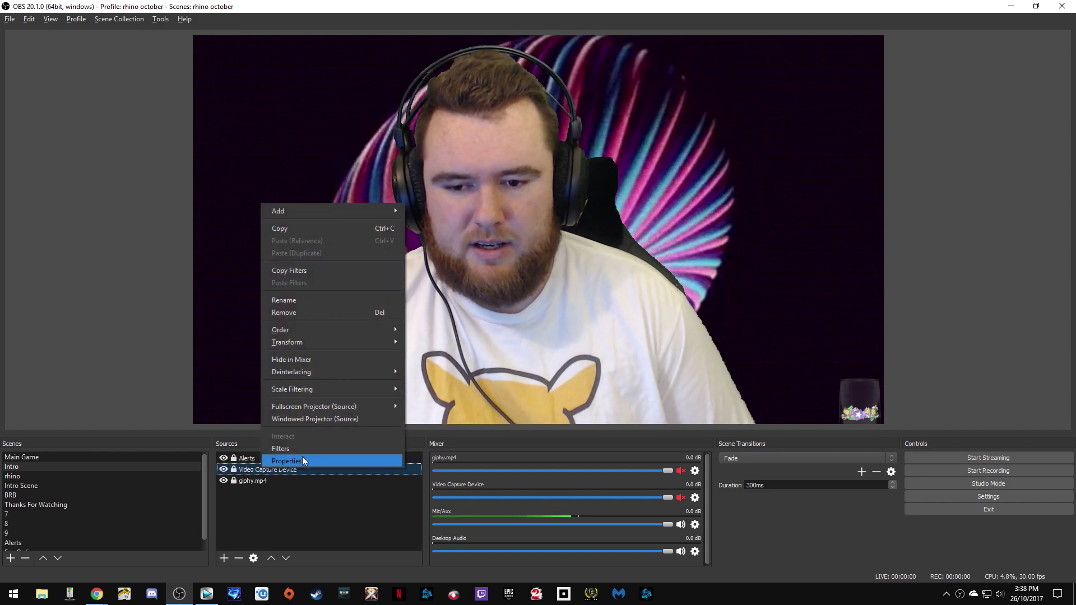
{"action": "left_click", "coordinate": [302, 448]}
{"action": "key", "text": "Escape"}
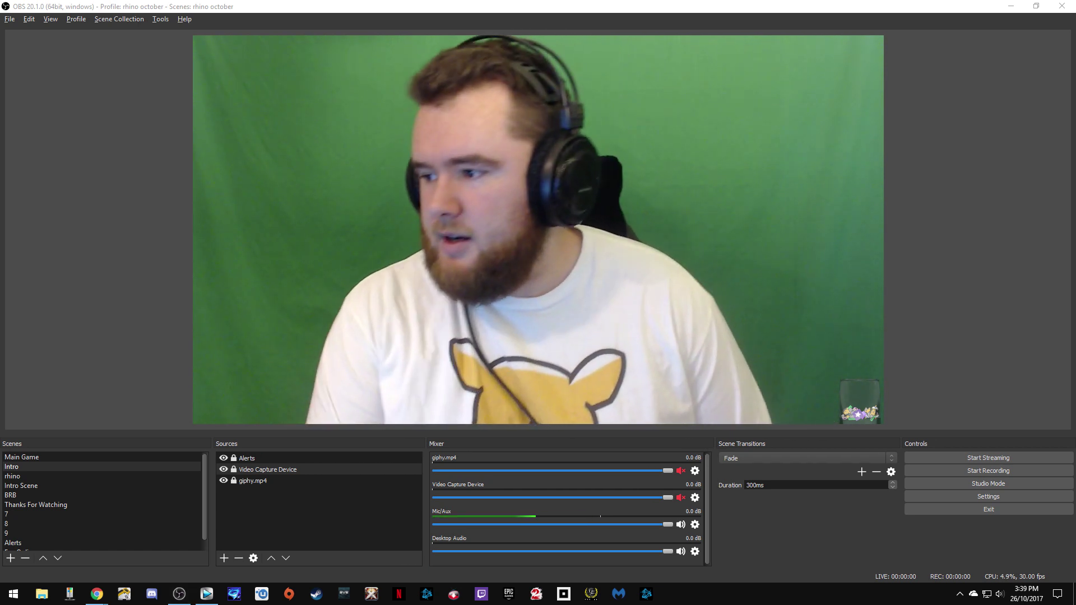
Remove the existing Chroma Key filter from the webcam source
{"action": "left_click", "coordinate": [253, 558]}
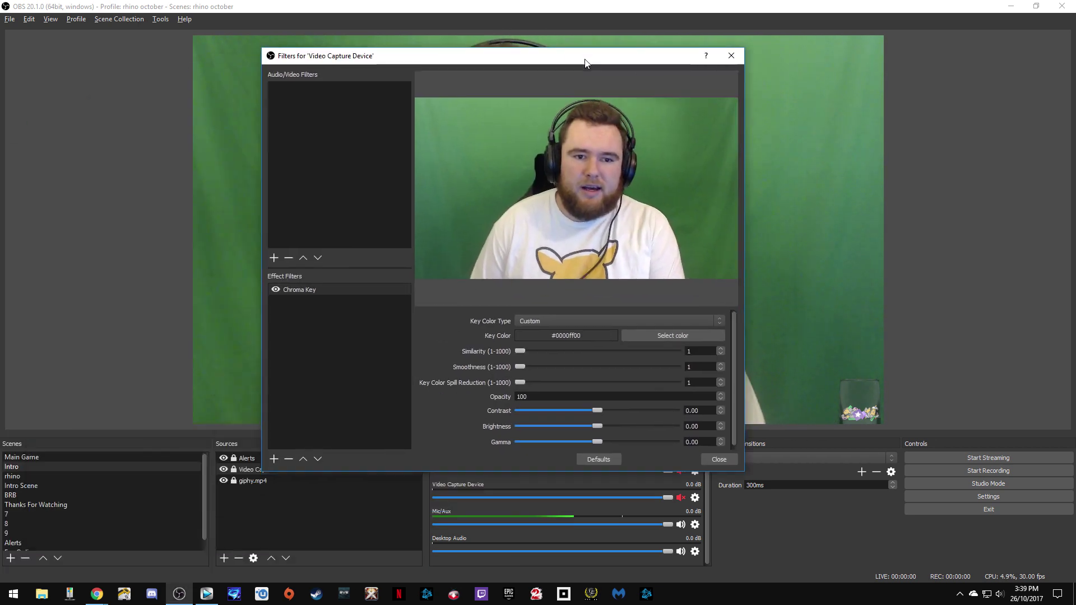
{"action": "left_click_drag", "start_coordinate": [593, 50], "coordinate": [666, 29]}
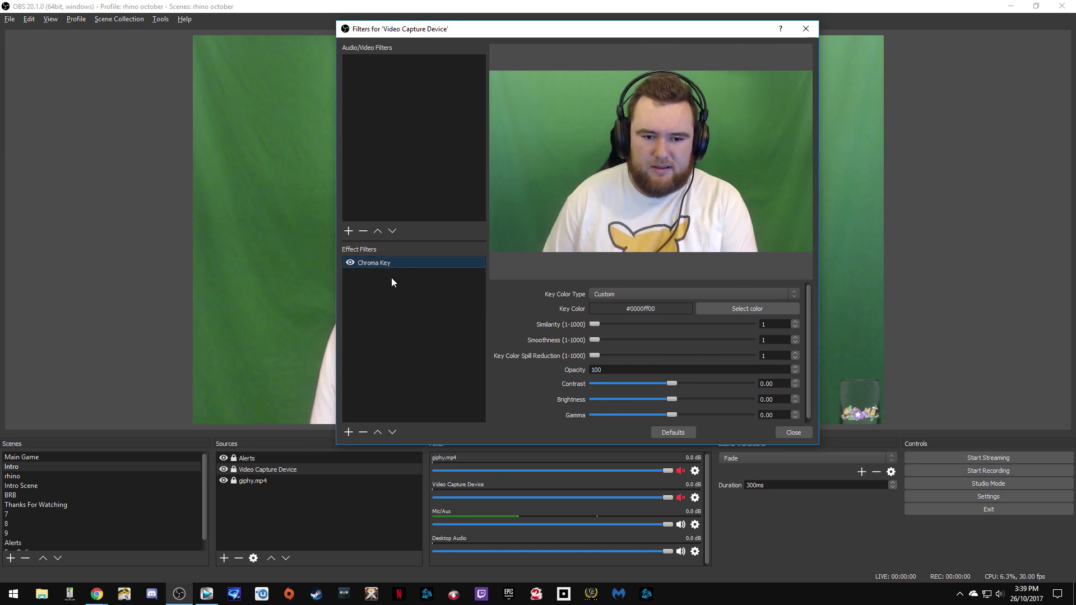
{"action": "left_click", "coordinate": [362, 432]}
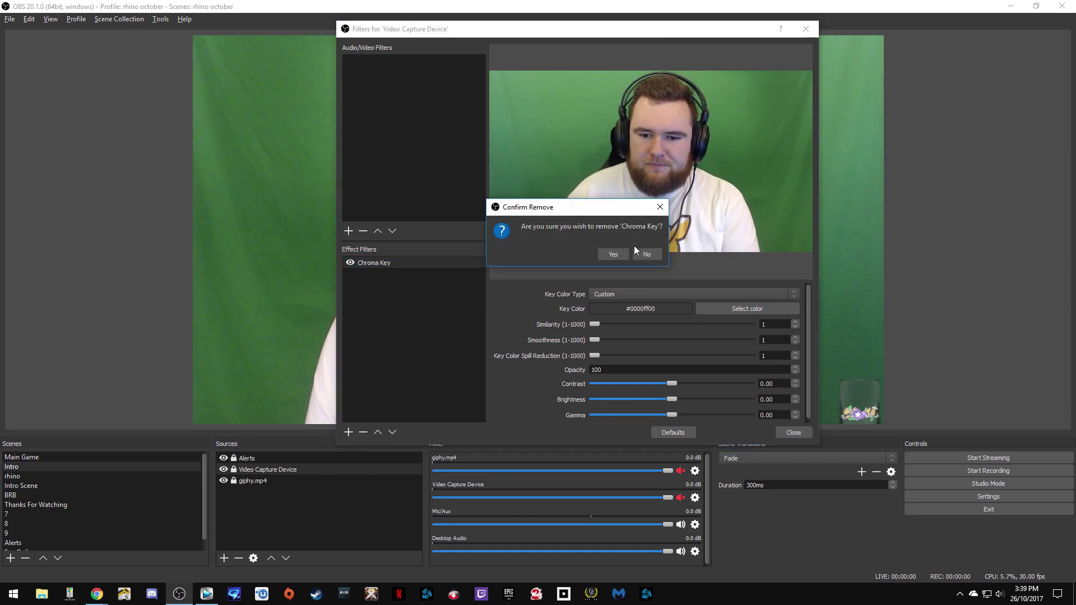
{"action": "left_click", "coordinate": [640, 254]}
Add a new Chroma Key filter to the Video Capture Device
{"action": "left_click", "coordinate": [794, 433]}
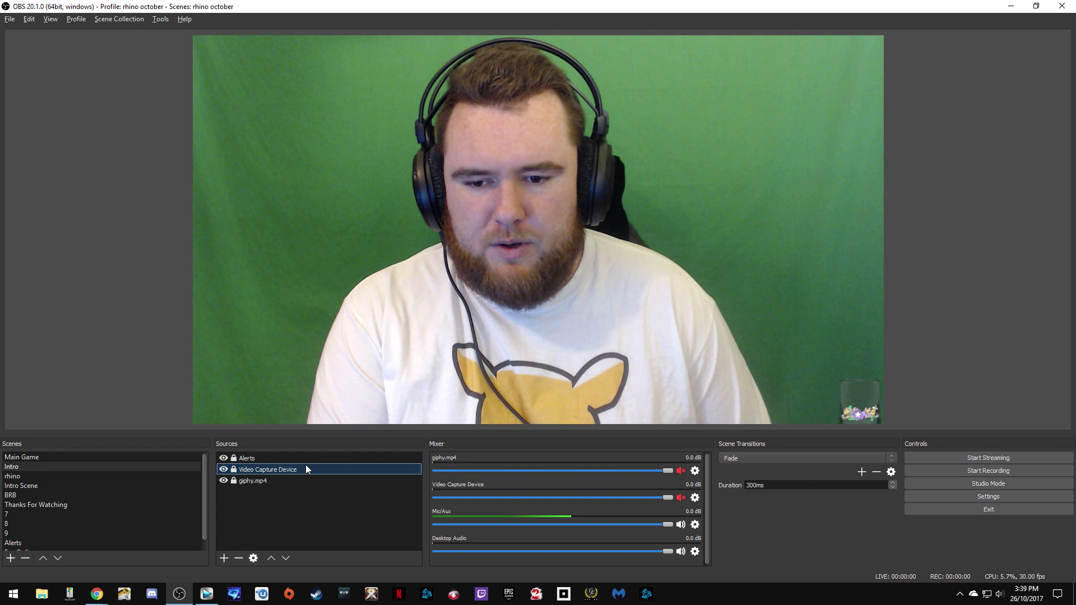
{"action": "right_click", "coordinate": [306, 469]}
{"action": "left_click", "coordinate": [354, 451]}
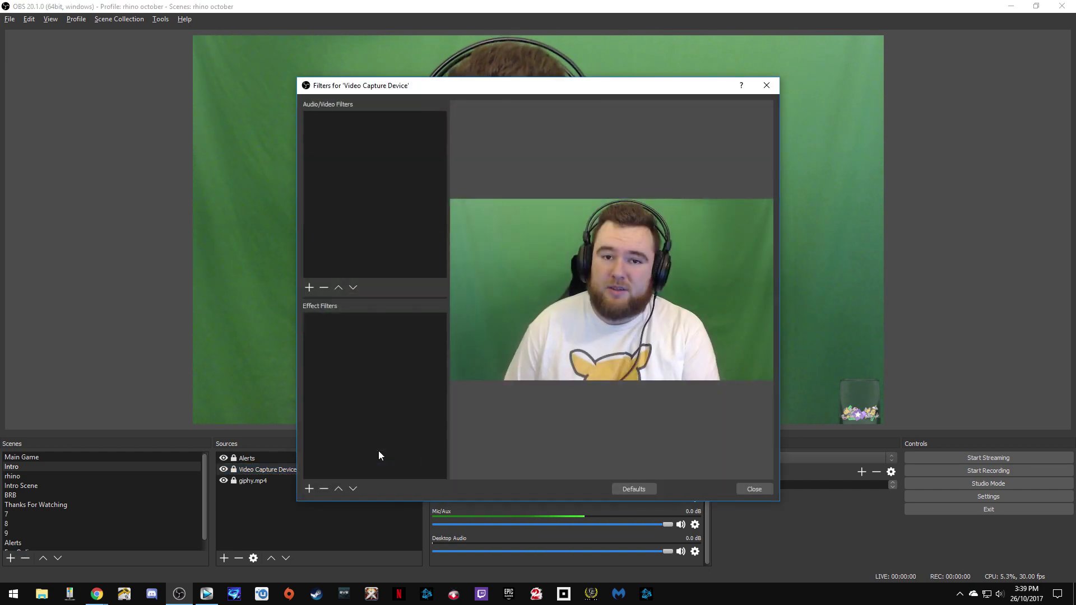
{"action": "left_click", "coordinate": [309, 489]}
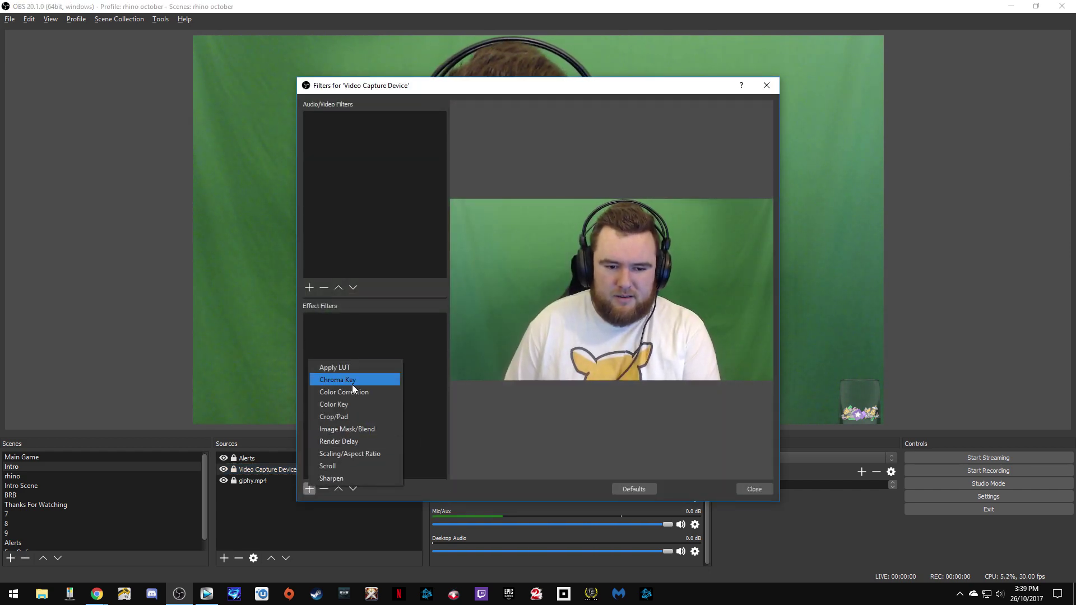
{"action": "left_click", "coordinate": [365, 379]}
{"action": "left_click", "coordinate": [520, 314]}
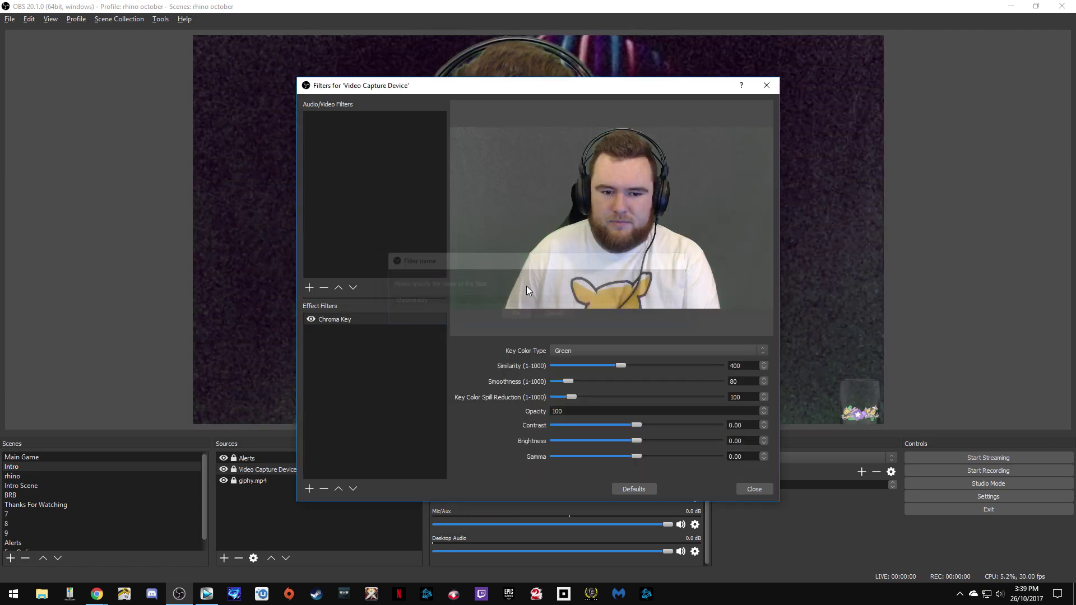
Set the Chroma Key's Smoothness, Key Color Spill Reduction and Similarity to 1
{"action": "left_click_drag", "start_coordinate": [562, 95], "coordinate": [526, 71]}
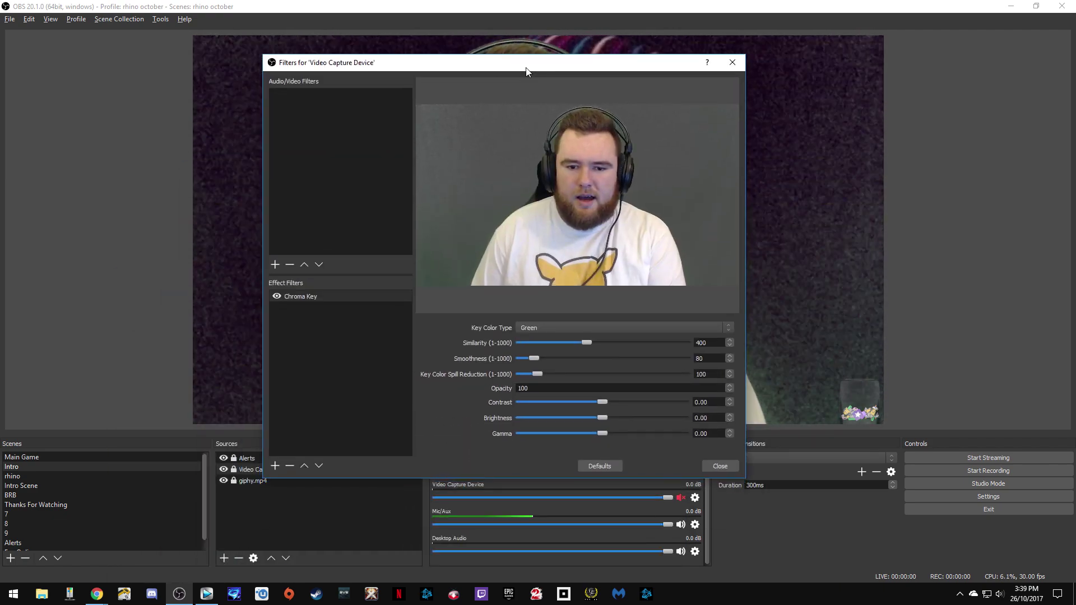
{"action": "left_click_drag", "start_coordinate": [534, 358], "coordinate": [506, 354]}
{"action": "left_click", "coordinate": [532, 374]}
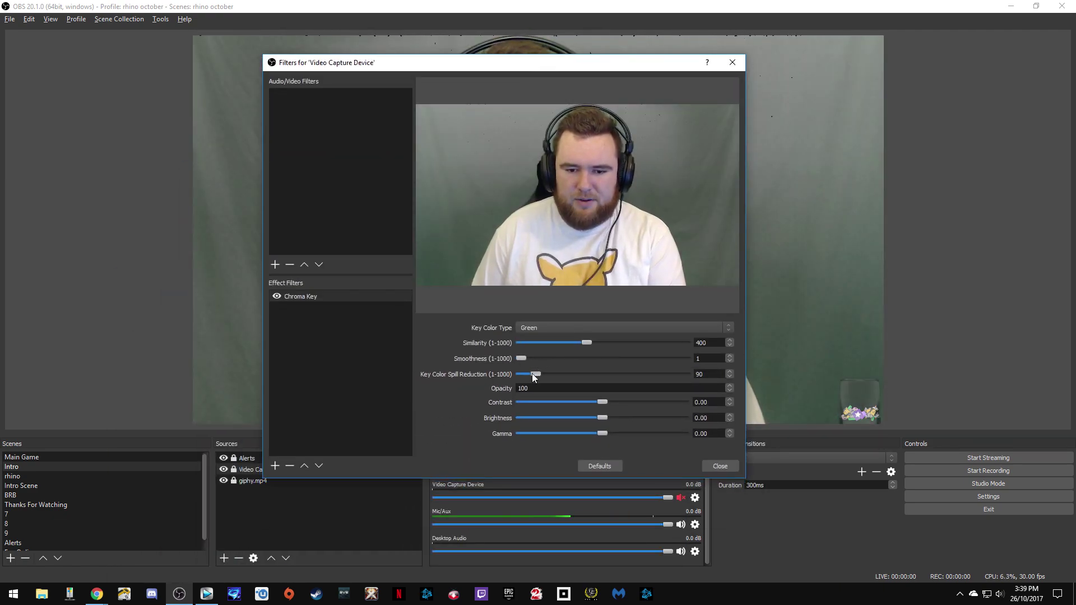
{"action": "left_click_drag", "start_coordinate": [586, 343], "coordinate": [512, 342]}
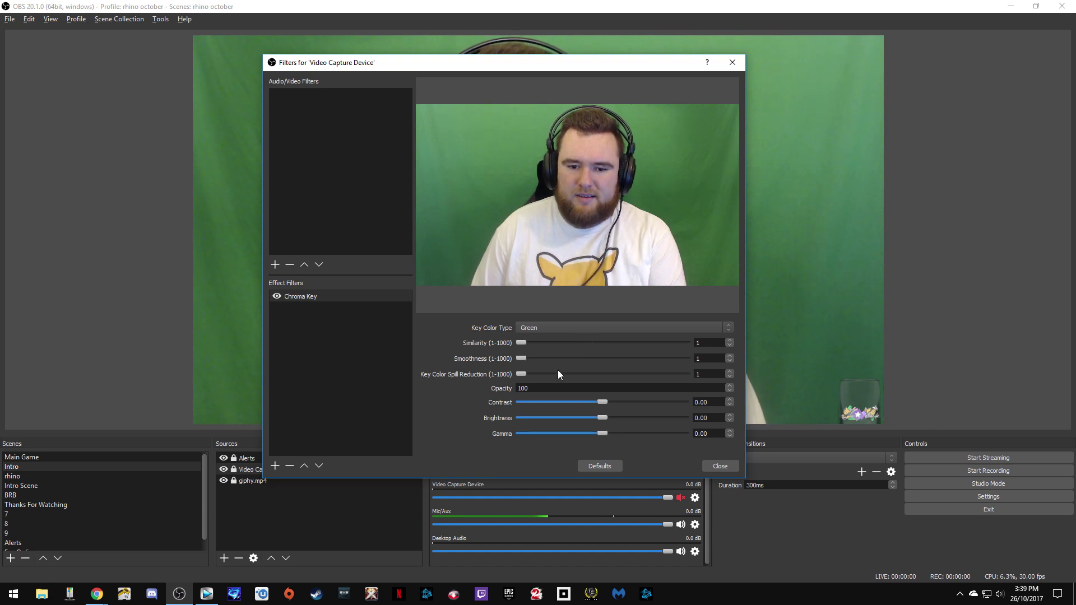
Change the Chroma Key's Key Color Type from Green to Custom
{"action": "left_click", "coordinate": [615, 329]}
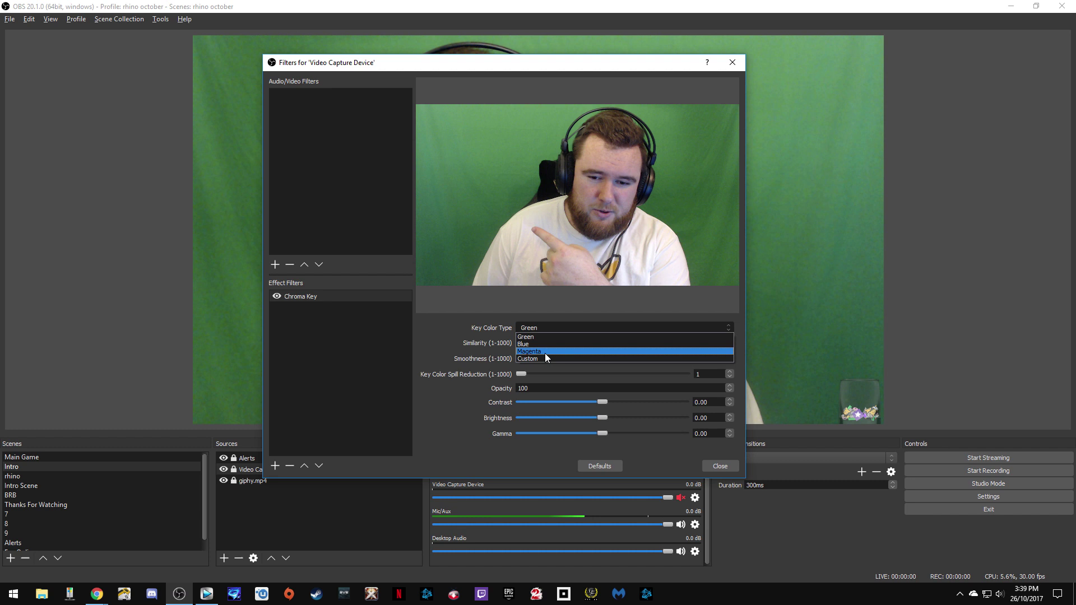
{"action": "left_click", "coordinate": [544, 337]}
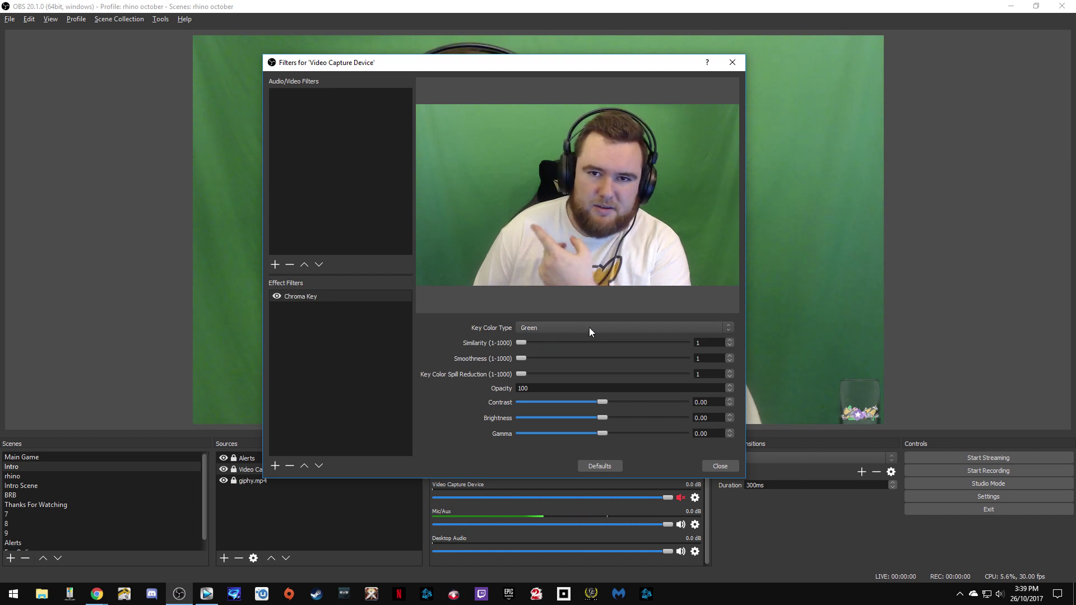
{"action": "left_click", "coordinate": [587, 328]}
{"action": "left_click", "coordinate": [570, 359]}
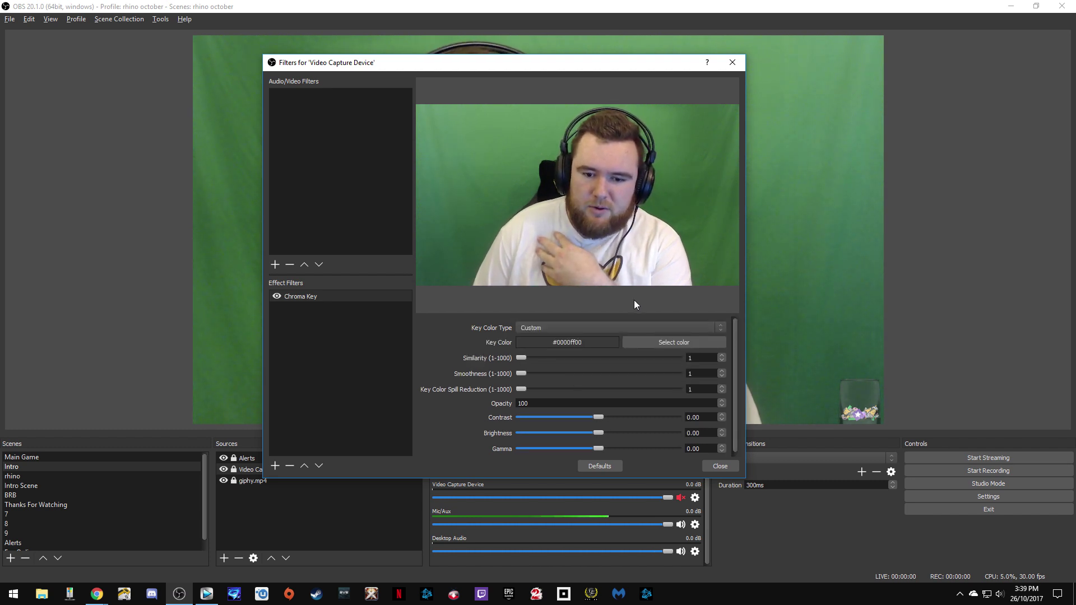
Pick custom key colour #001aca46 matching the backdrop and raise Similarity to 285
{"action": "left_click", "coordinate": [678, 340]}
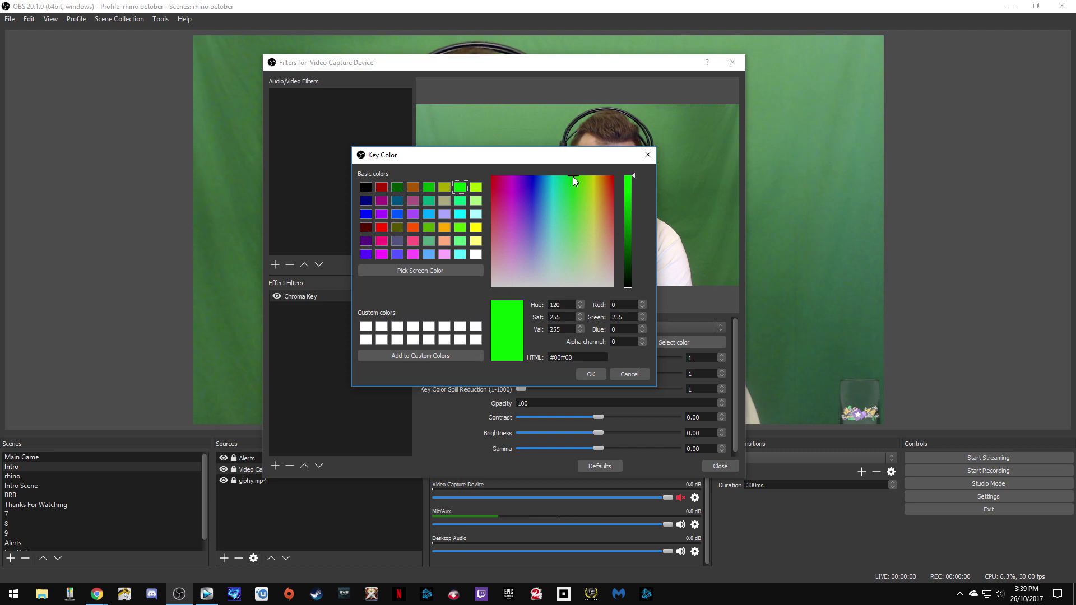
{"action": "left_click_drag", "start_coordinate": [572, 178], "coordinate": [630, 199]}
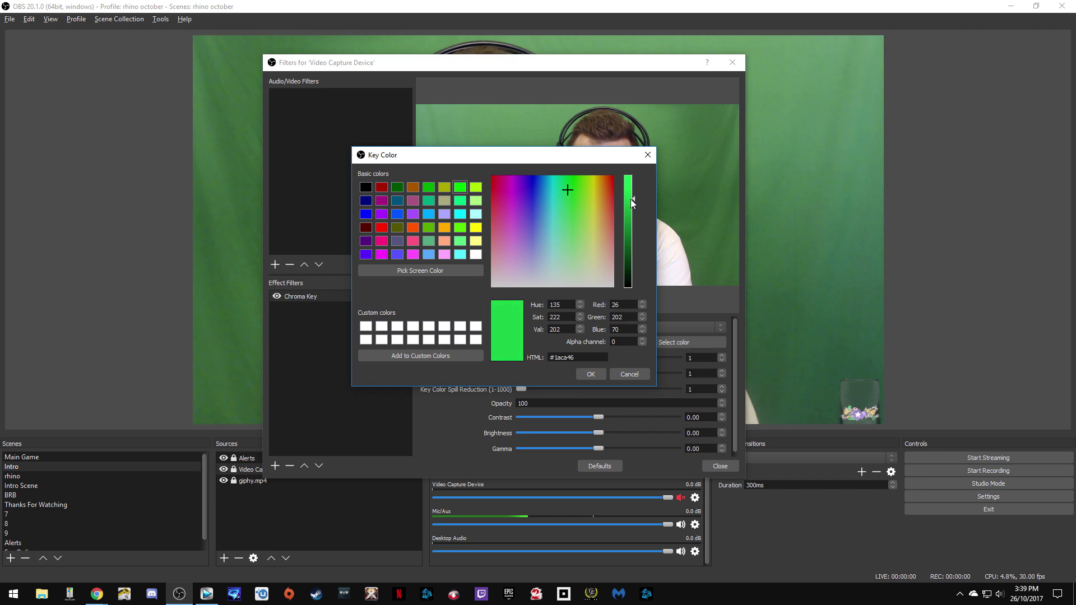
{"action": "left_click", "coordinate": [593, 372]}
{"action": "left_click_drag", "start_coordinate": [521, 358], "coordinate": [564, 368]}
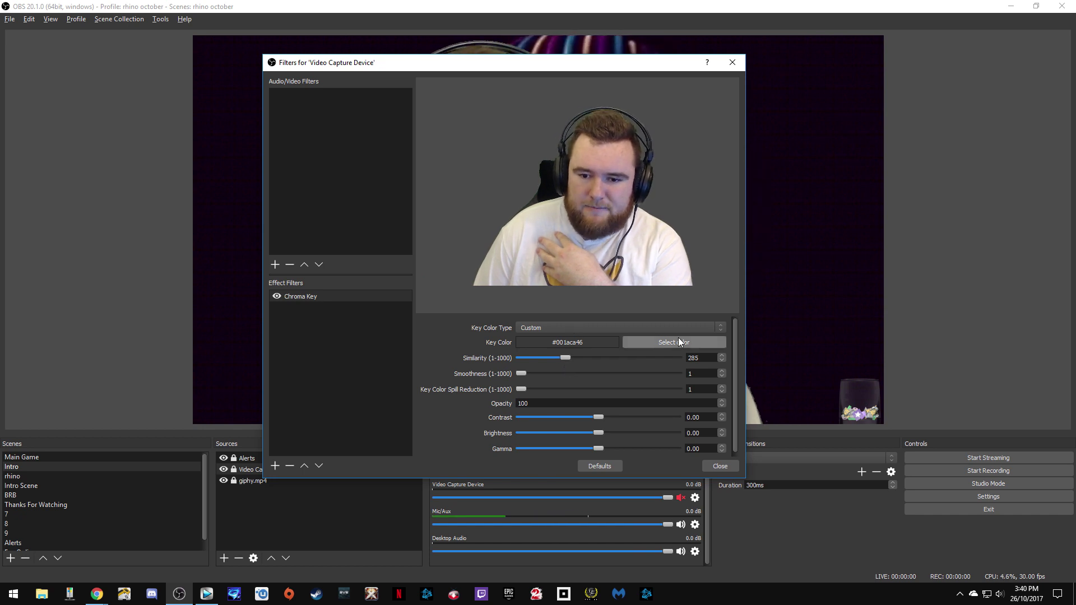
{"action": "left_click", "coordinate": [710, 327]}
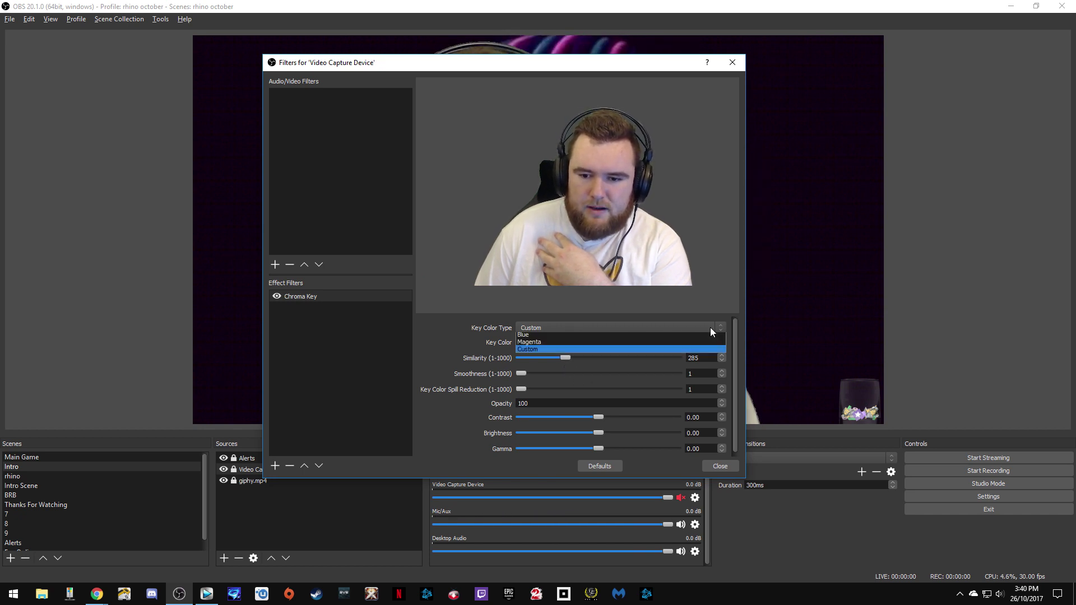
Try Green key colour type with higher Similarity, then return to Custom
{"action": "left_click", "coordinate": [626, 340]}
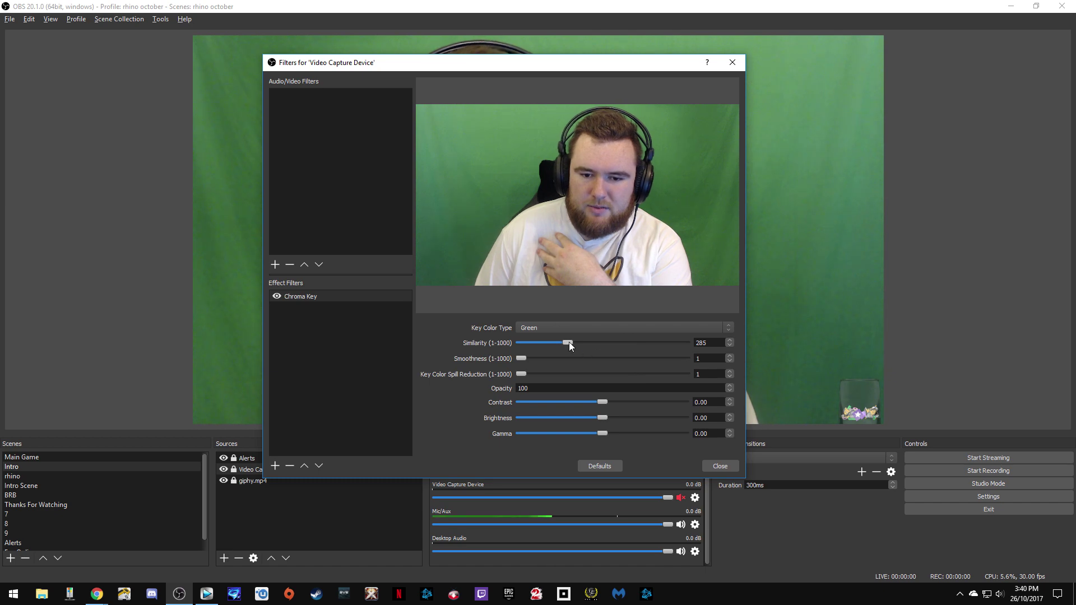
{"action": "left_click_drag", "start_coordinate": [569, 342], "coordinate": [605, 352]}
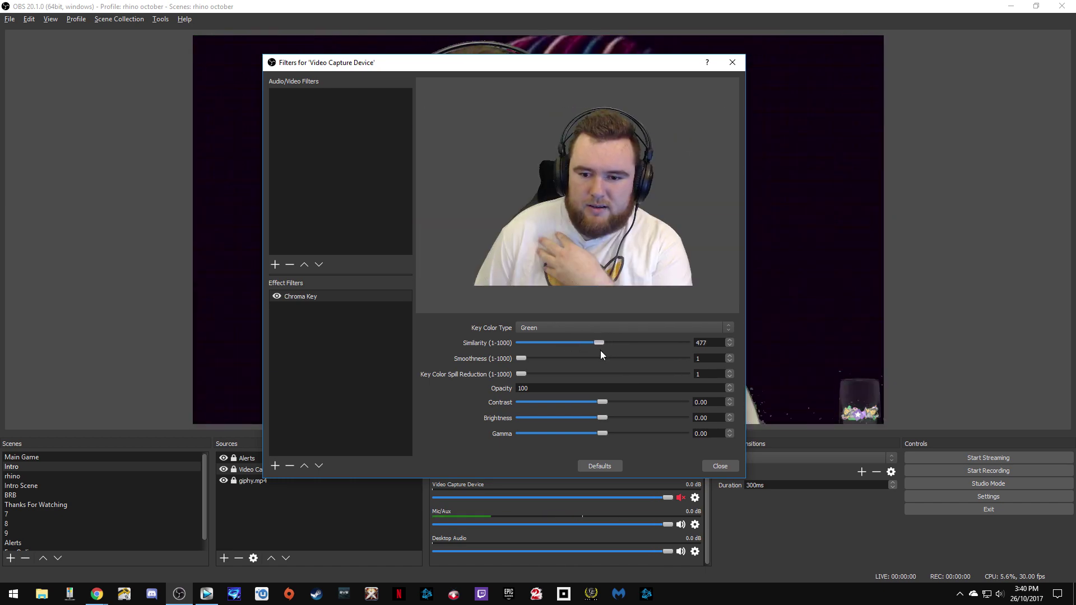
{"action": "left_click", "coordinate": [674, 329]}
{"action": "left_click", "coordinate": [589, 358]}
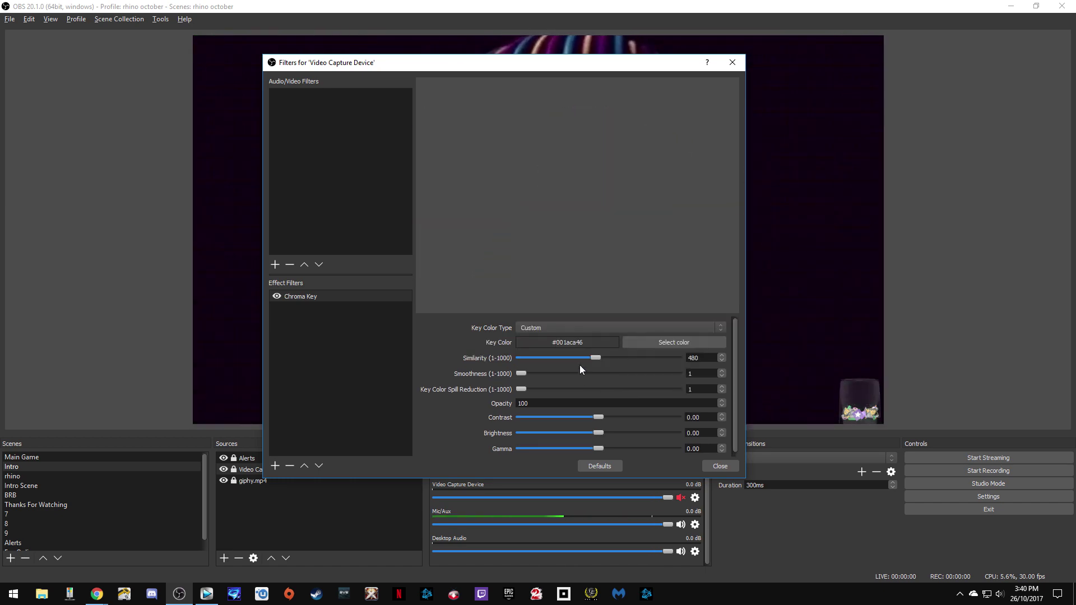
Pick custom key colour #0019ca4b and lower Similarity to 274
{"action": "left_click", "coordinate": [657, 342]}
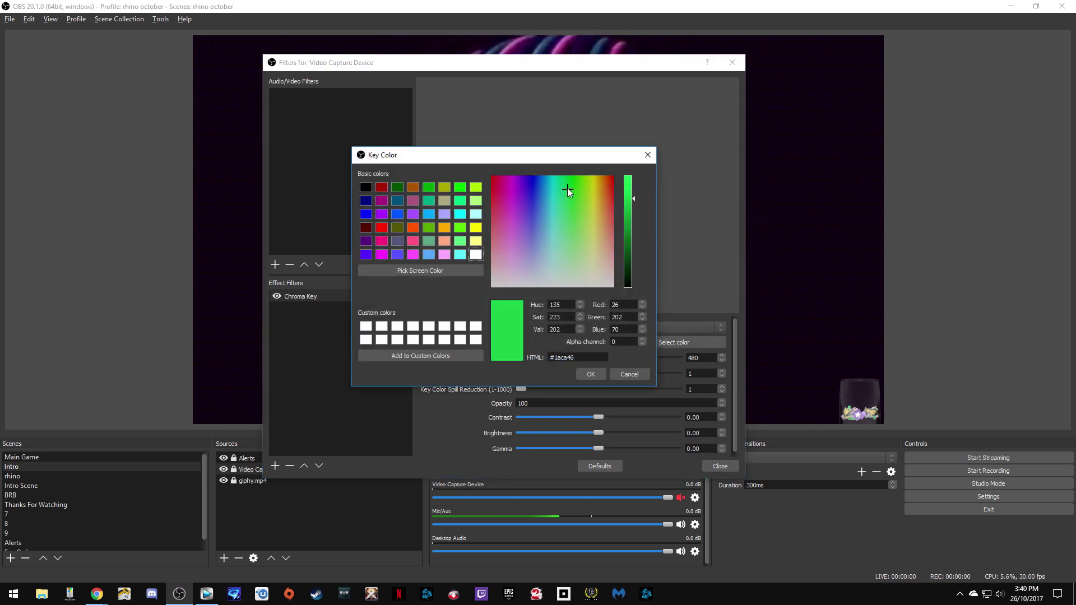
{"action": "left_click_drag", "start_coordinate": [570, 187], "coordinate": [568, 190]}
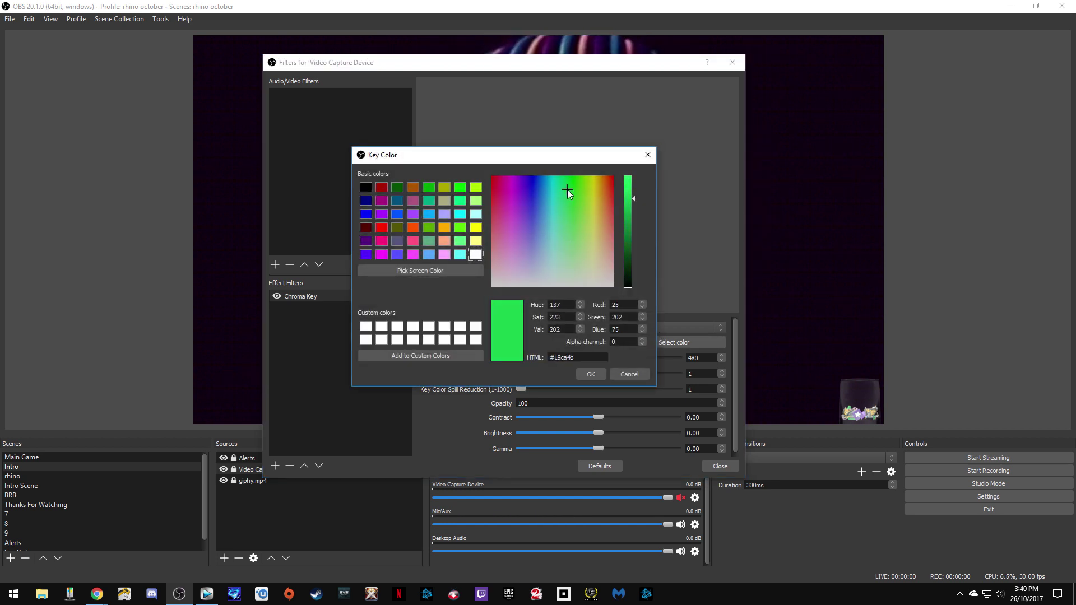
{"action": "left_click", "coordinate": [591, 374]}
{"action": "left_click_drag", "start_coordinate": [595, 357], "coordinate": [564, 354]}
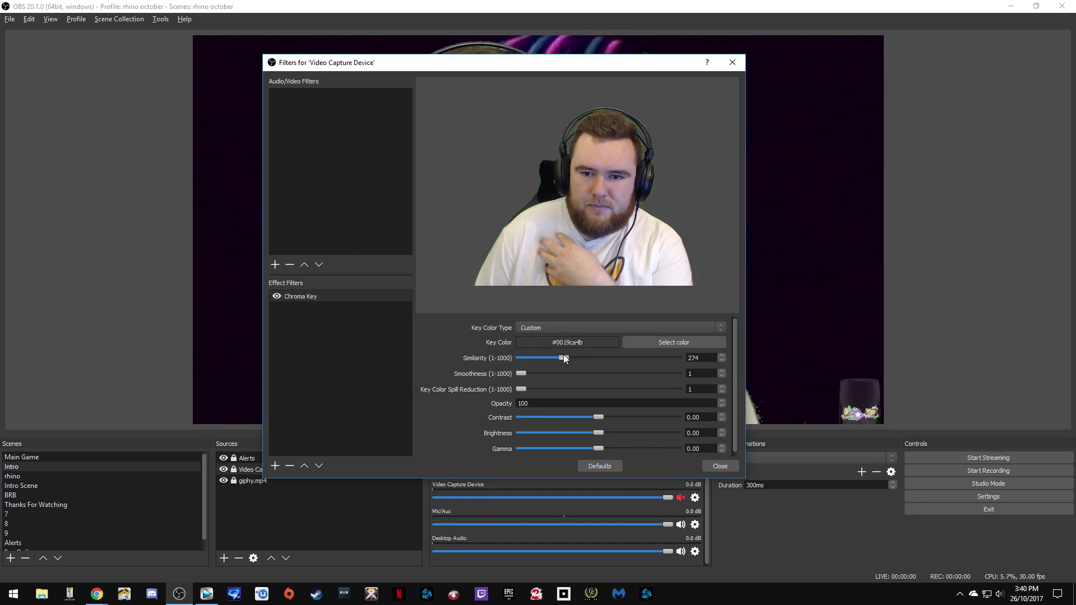
Fine-tune the Chroma Key Similarity to 293 with the spin arrows and mouse wheel
{"action": "left_click", "coordinate": [722, 355]}
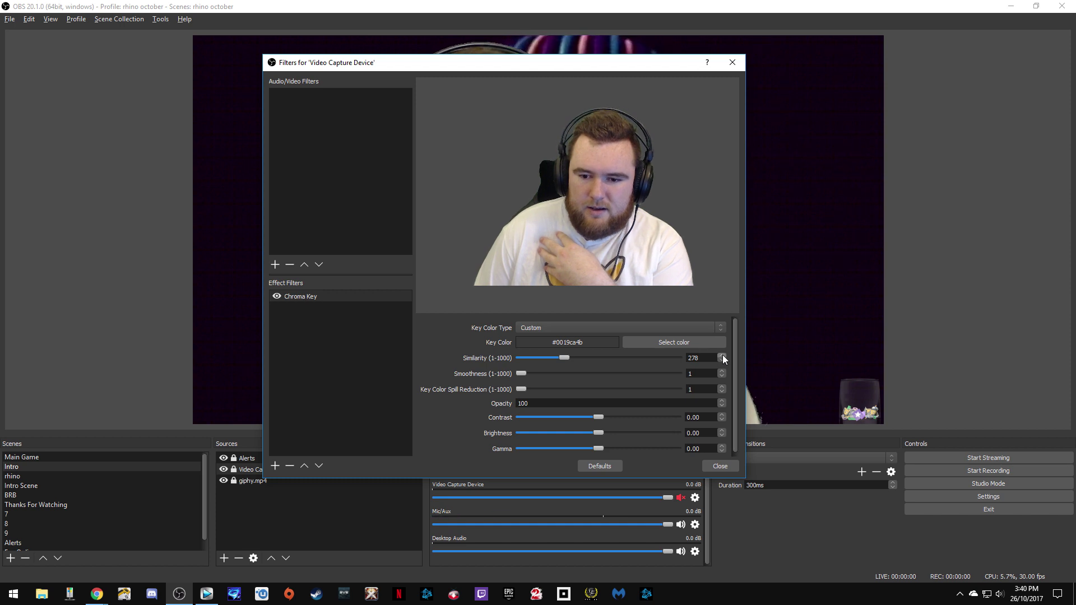
{"action": "left_click", "coordinate": [722, 355]}
{"action": "left_click", "coordinate": [722, 355]}
{"action": "left_click", "coordinate": [722, 355]}
{"action": "left_click", "coordinate": [722, 355]}
{"action": "left_click", "coordinate": [721, 355]}
{"action": "left_click", "coordinate": [722, 354]}
{"action": "left_click", "coordinate": [722, 354]}
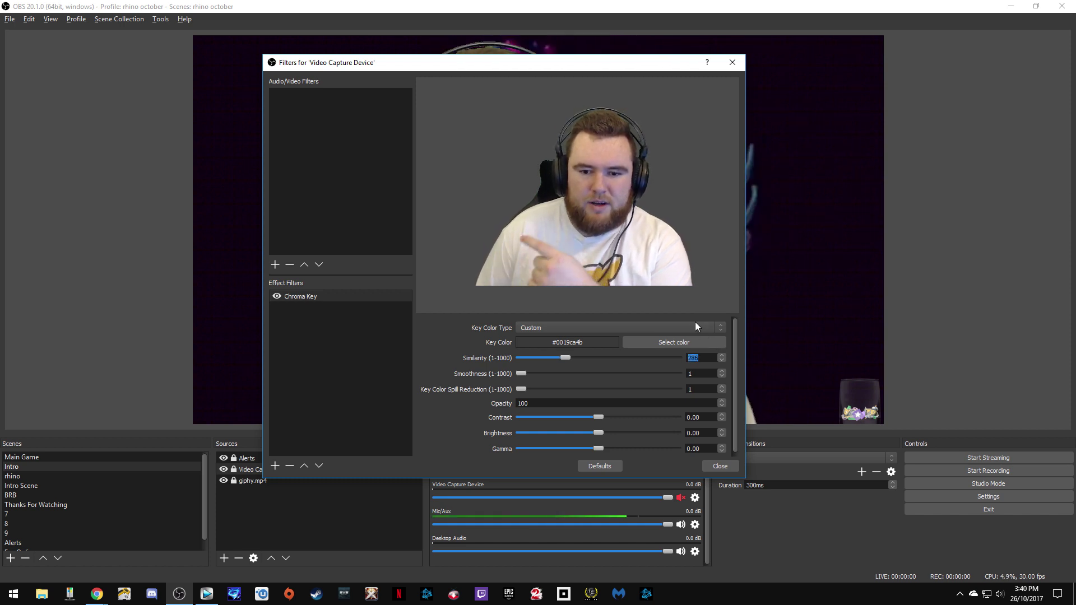
{"action": "left_click_drag", "start_coordinate": [556, 67], "coordinate": [460, 120]}
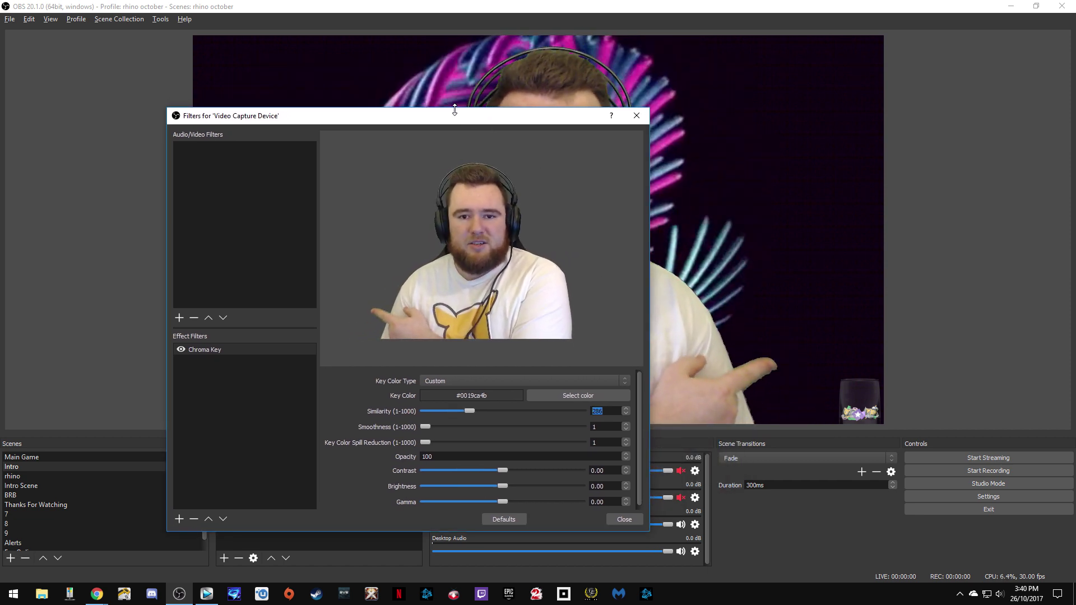
{"action": "left_click", "coordinate": [627, 415]}
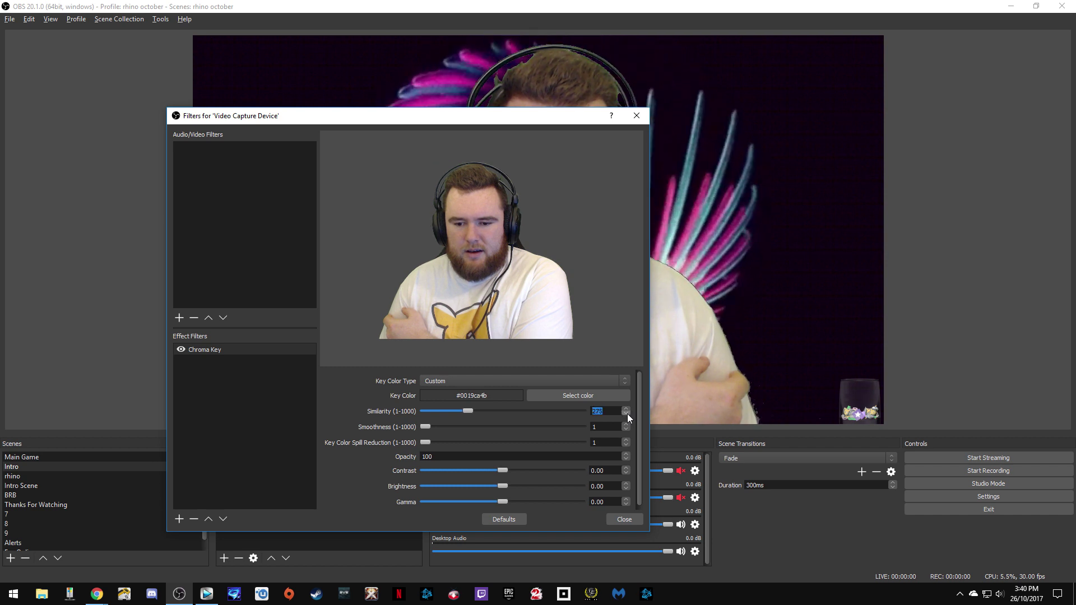
{"action": "left_click", "coordinate": [627, 413]}
{"action": "left_click", "coordinate": [627, 414]}
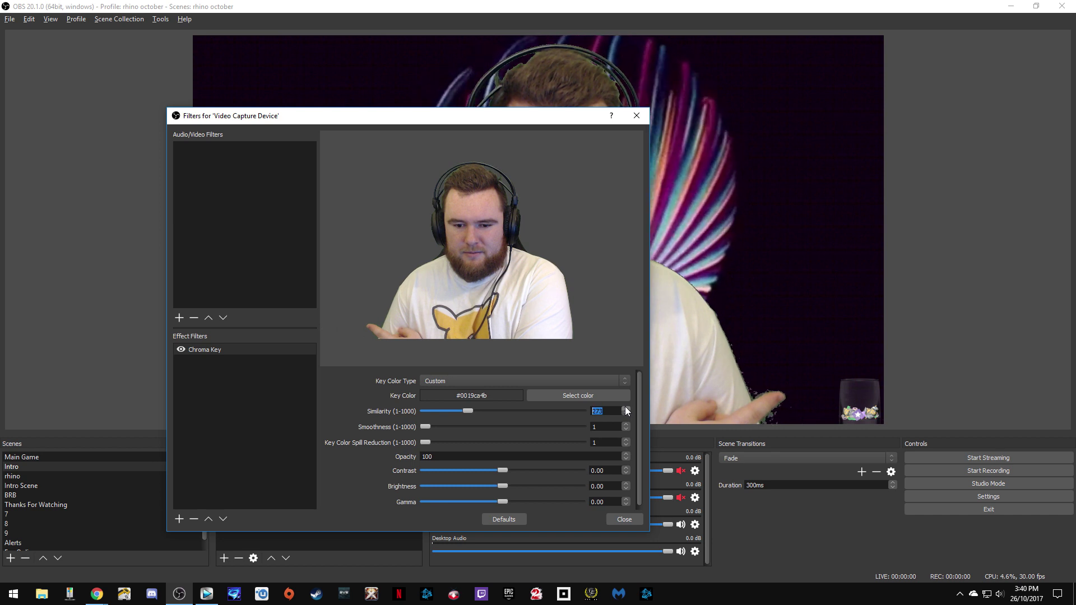
{"action": "scroll", "coordinate": [626, 410], "scroll_direction": "up", "scroll_amount": 9}
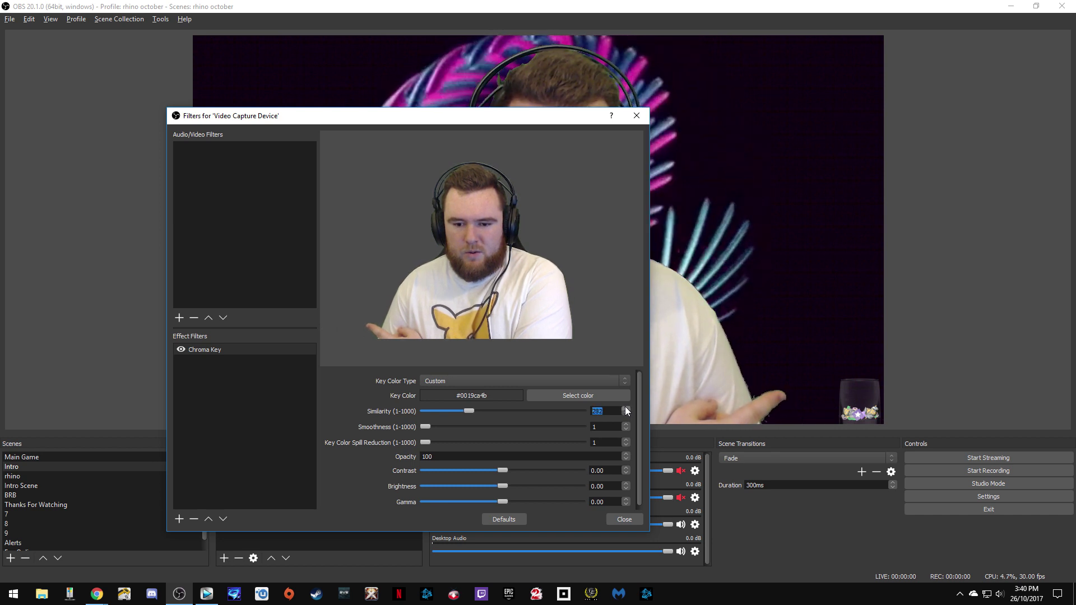
{"action": "scroll", "coordinate": [626, 412], "scroll_direction": "up", "scroll_amount": 9}
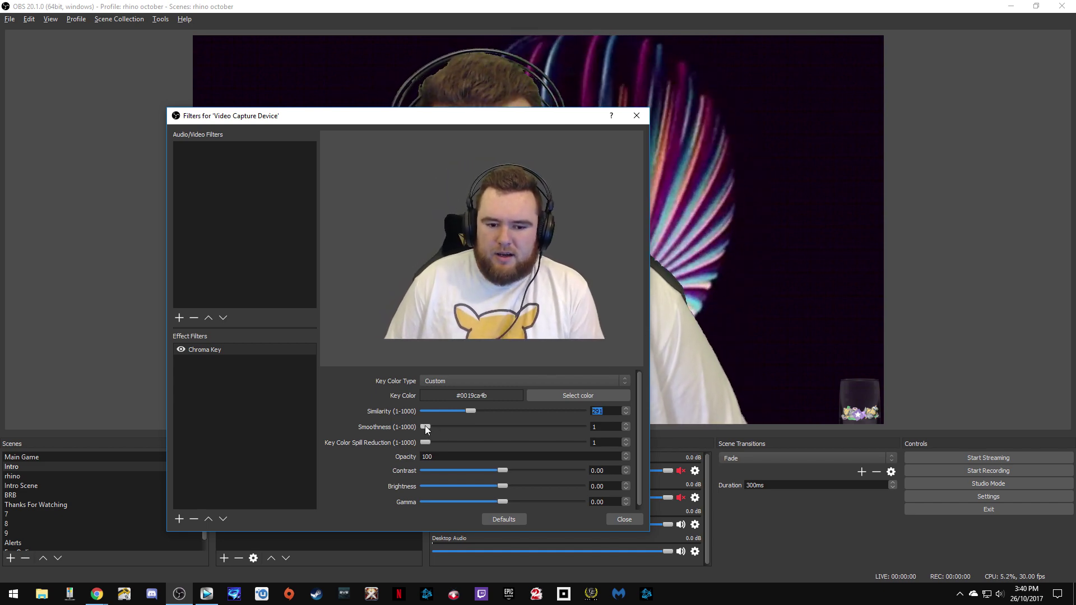
Try higher Smoothness values, then set Smoothness back to 1
{"action": "mouse_move", "coordinate": [424, 427]}
{"action": "left_mouse_down"}
{"action": "mouse_move", "coordinate": [540, 427]}
{"action": "mouse_move", "coordinate": [432, 426]}
{"action": "left_mouse_up"}
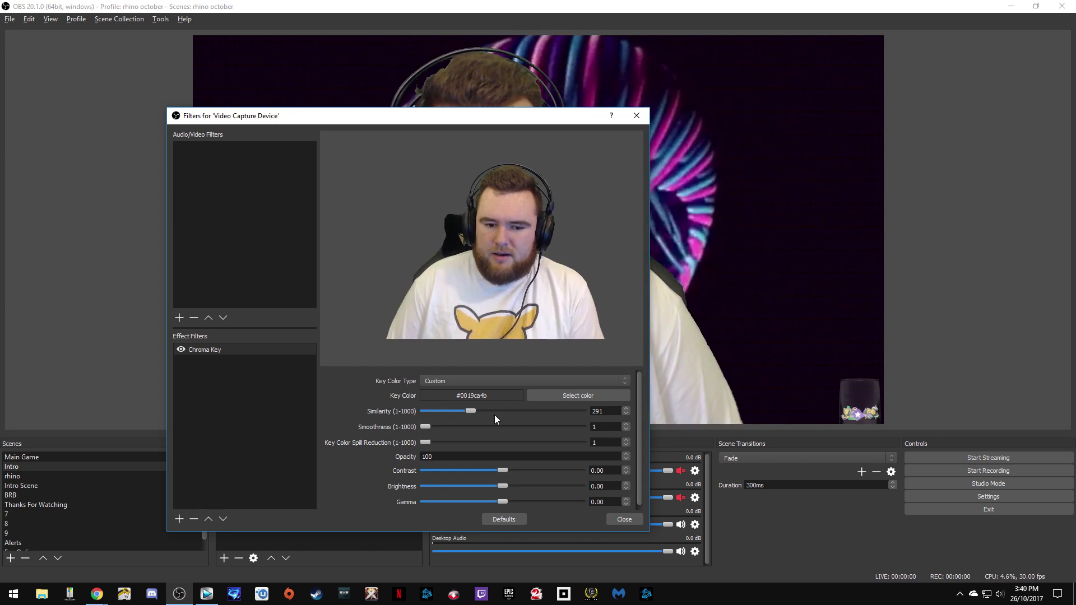
{"action": "left_click", "coordinate": [626, 424]}
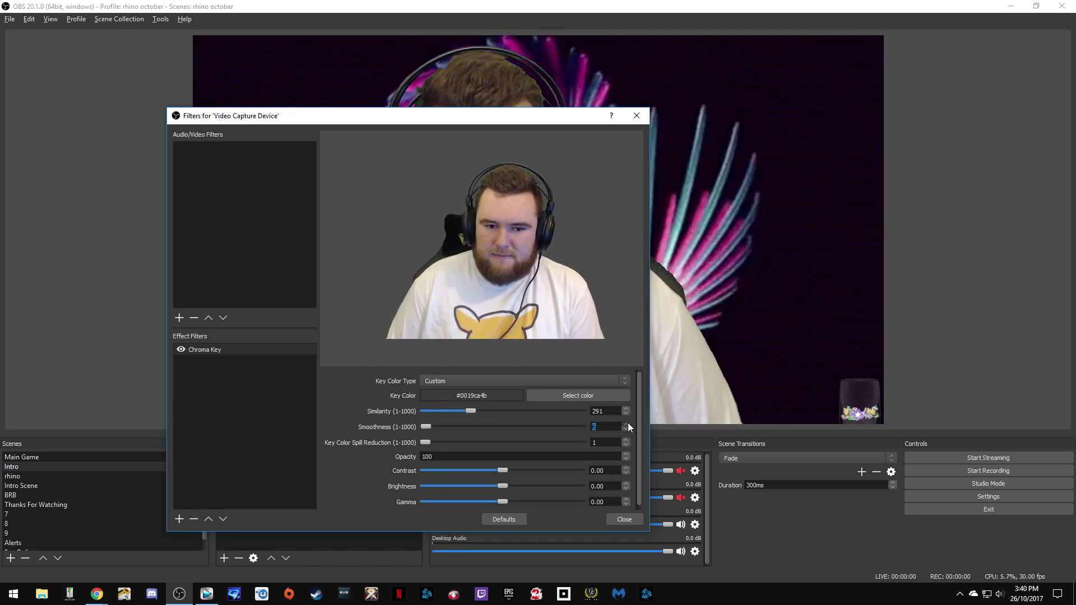
{"action": "left_click", "coordinate": [627, 426]}
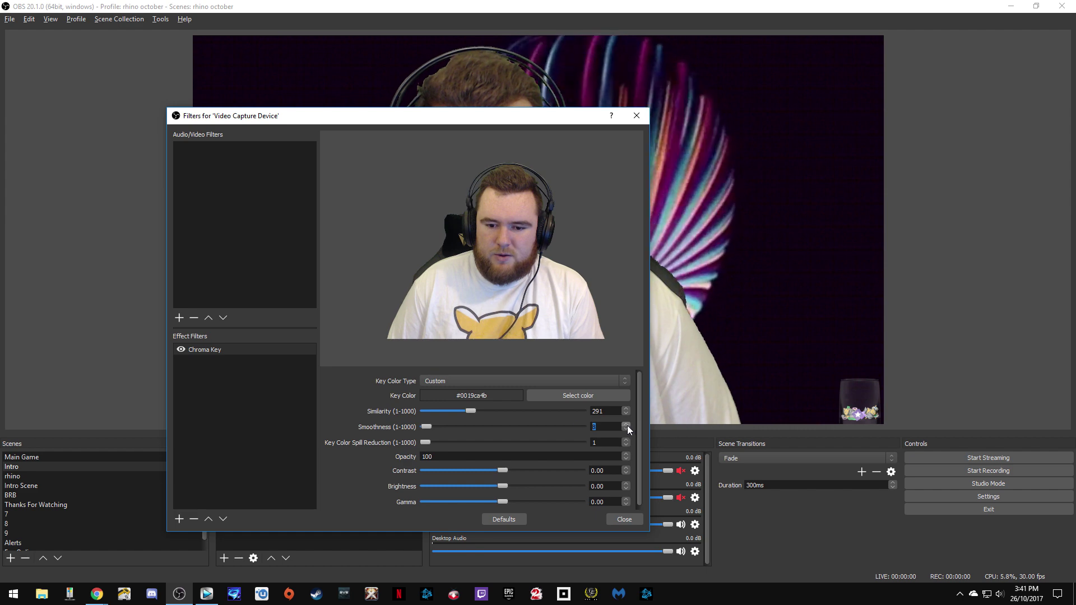
{"action": "left_click_drag", "start_coordinate": [432, 429], "coordinate": [418, 426]}
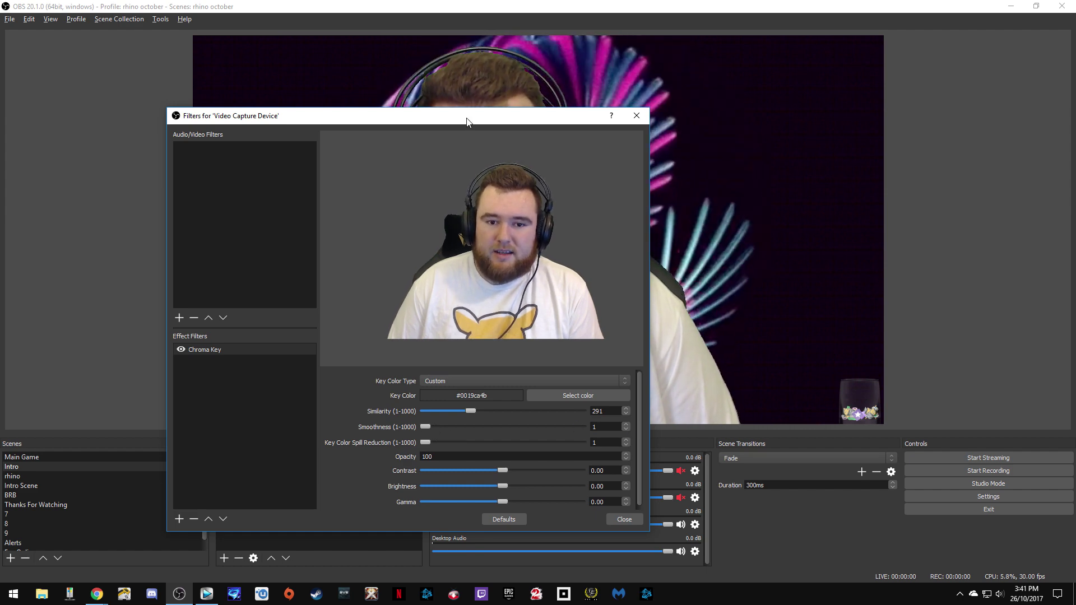
{"action": "left_click_drag", "start_coordinate": [467, 119], "coordinate": [573, 76]}
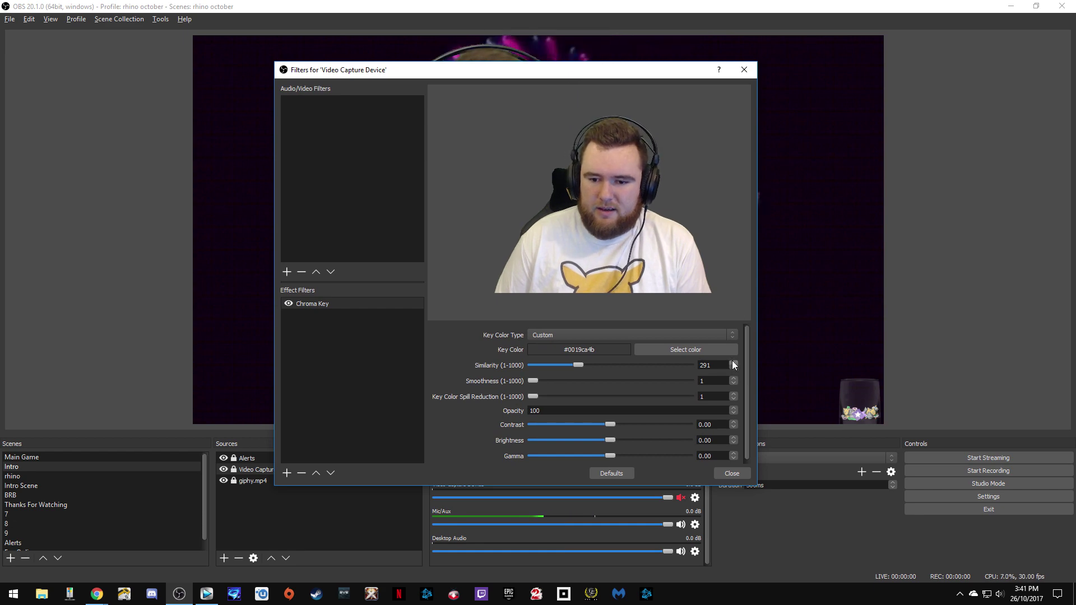
{"action": "scroll", "coordinate": [734, 365], "scroll_direction": "up", "scroll_amount": 2}
{"action": "left_click_drag", "start_coordinate": [438, 69], "coordinate": [452, 37]}
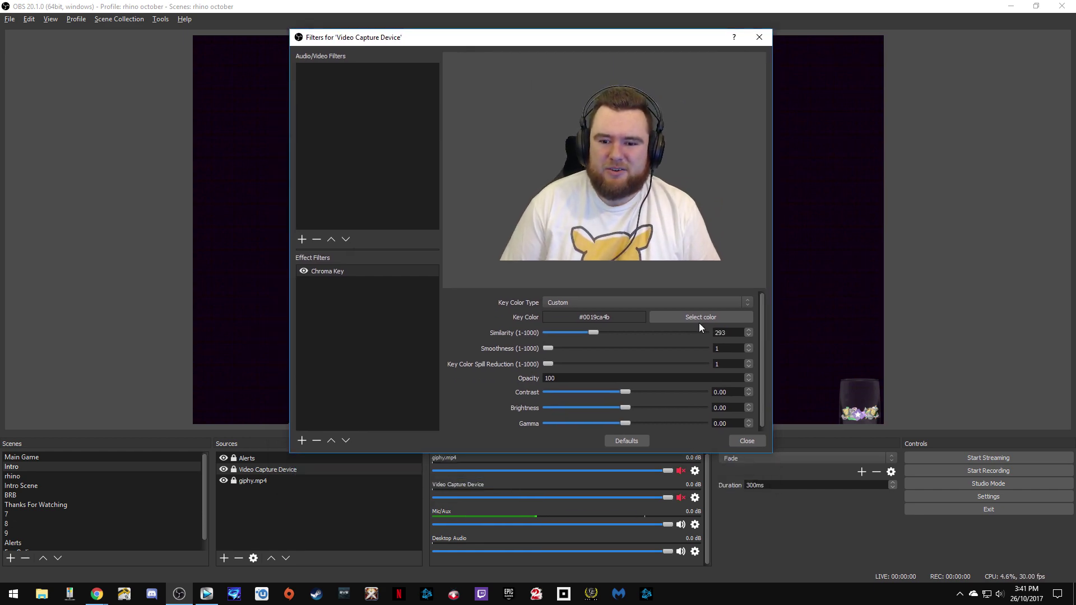
Close the Video Capture Device filters window, leaving the streamer keyed over the animated background
{"action": "left_click", "coordinate": [740, 441]}
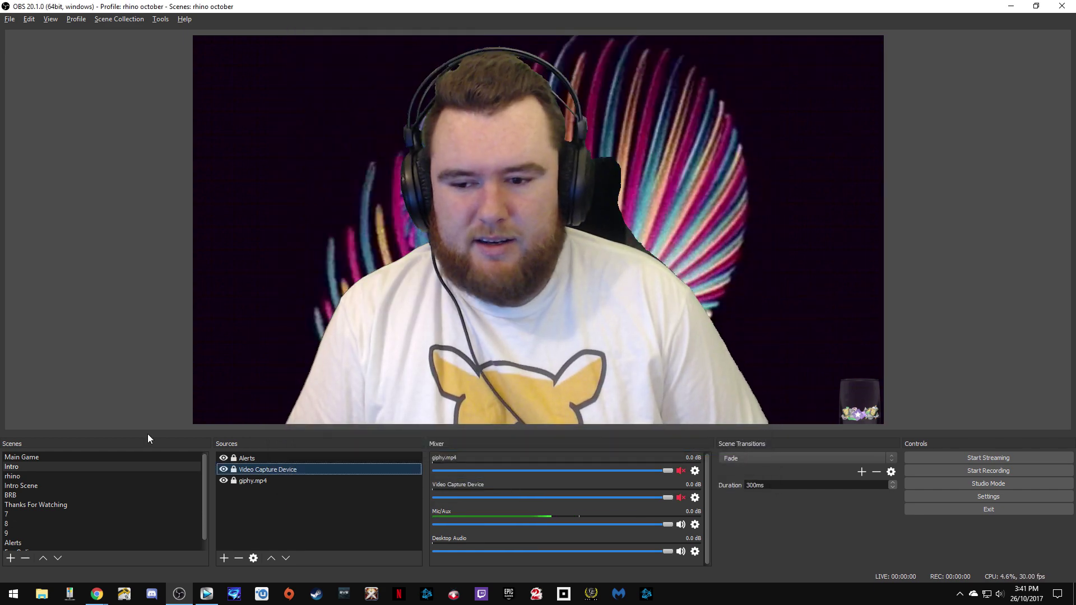